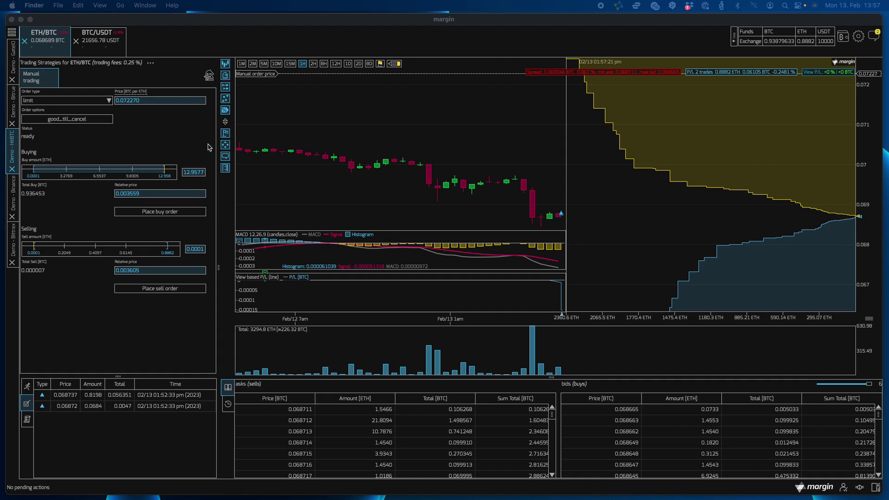
Step: Bring the margin terminal window to the front, showing the ETH/BTC market
{"action": "left_click", "coordinate": [219, 29]}
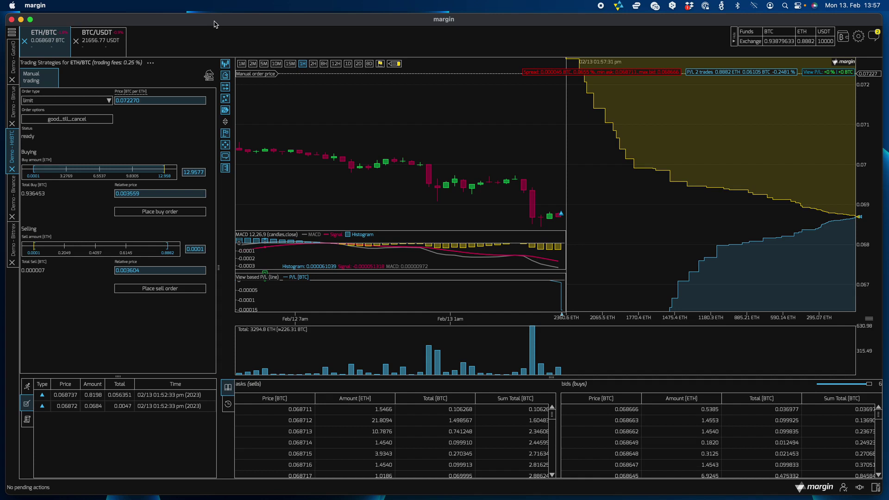
Step: Create a new bottom-docked tool window named SOR
{"action": "left_click", "coordinate": [12, 32]}
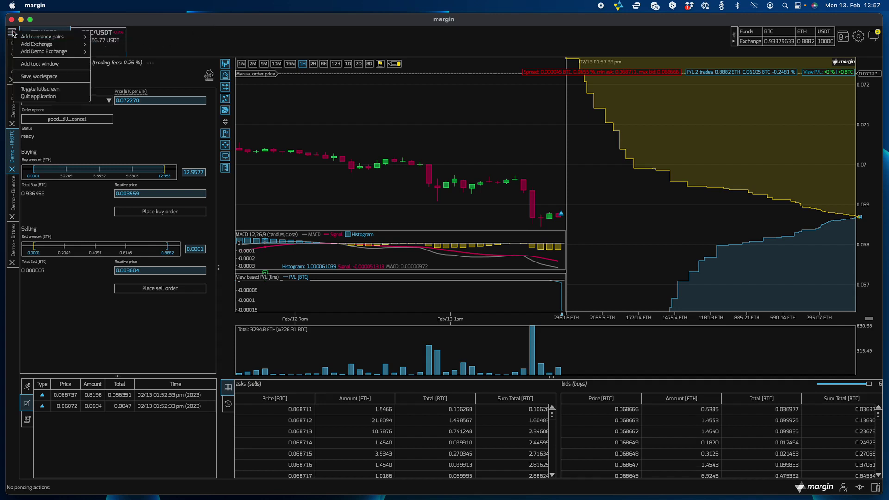
{"action": "left_click", "coordinate": [40, 63]}
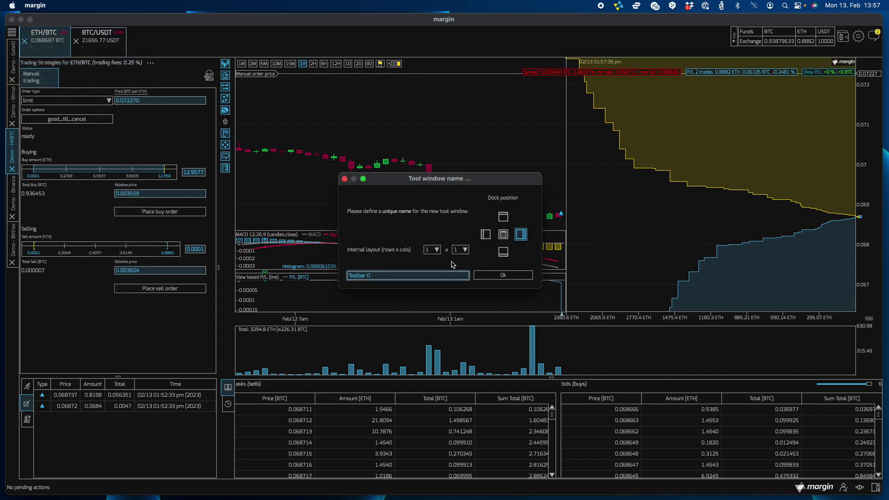
{"action": "left_click", "coordinate": [503, 252]}
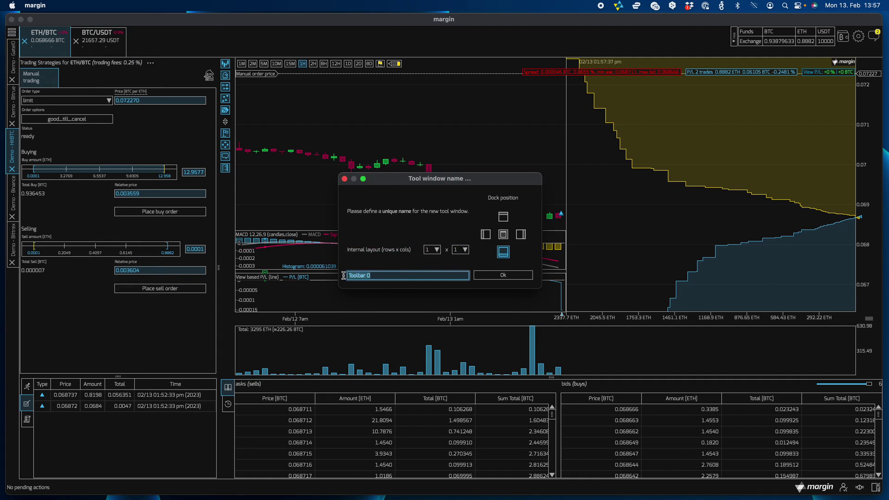
{"action": "type", "text": "SOR"}
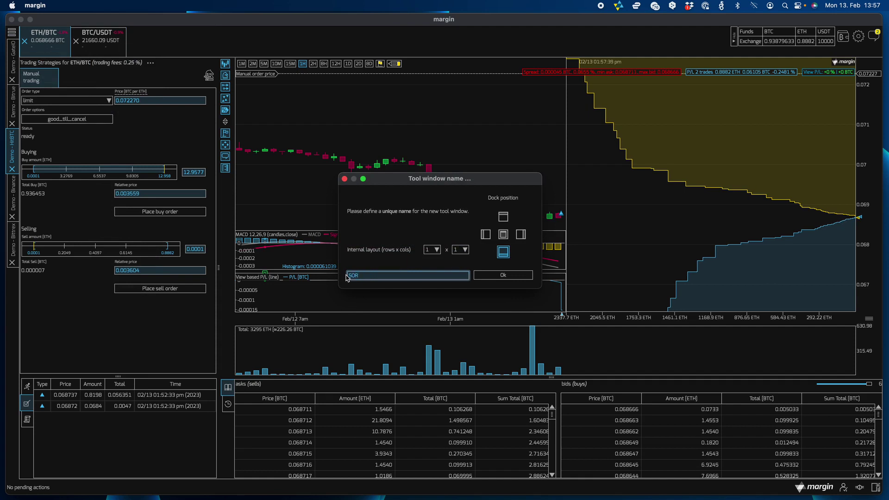
{"action": "left_click", "coordinate": [503, 275]}
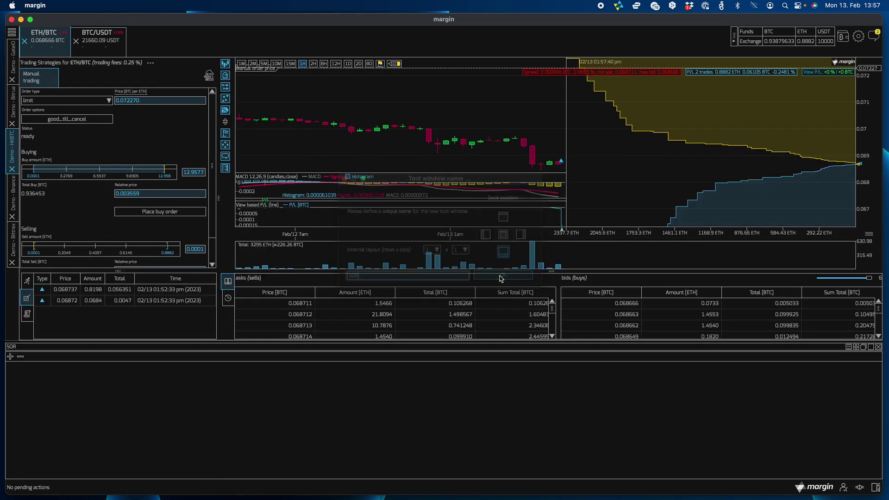
Step: Add a built-in Smart Order Router for BTC/USDT to the SOR window
{"action": "left_click", "coordinate": [10, 357]}
{"action": "mouse_move", "coordinate": [65, 419]}
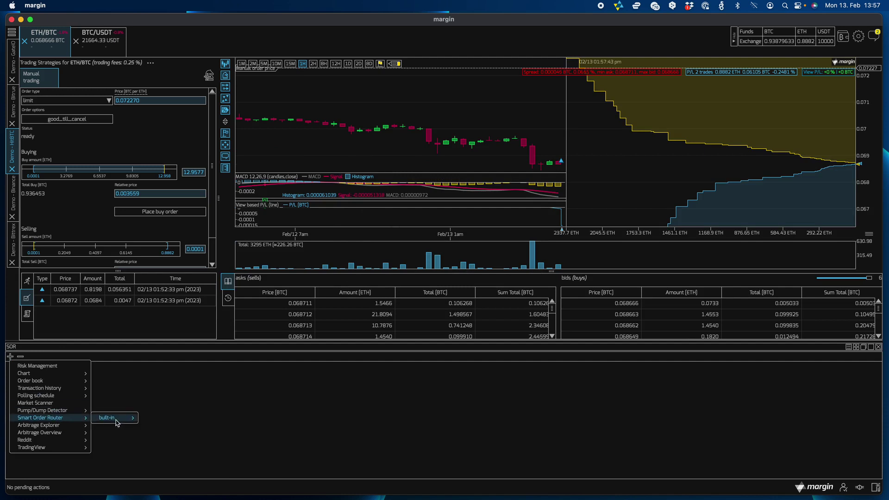
{"action": "mouse_move", "coordinate": [117, 423]}
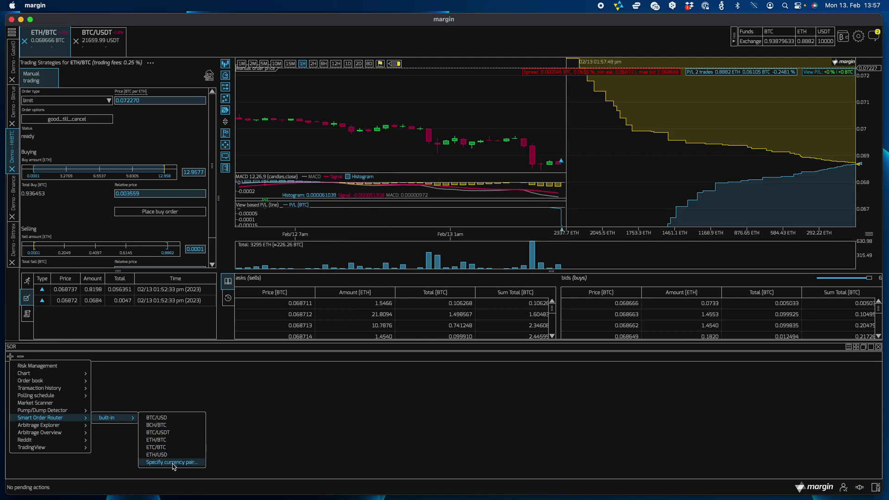
{"action": "left_click", "coordinate": [160, 433]}
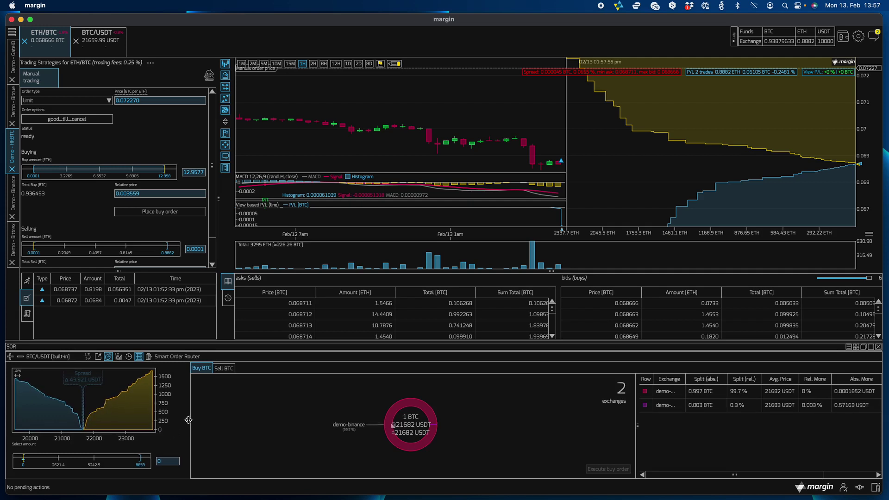
Step: Widen the router's depth chart and split table, and set a 0.68 BTC buy amount
{"action": "left_click_drag", "start_coordinate": [188, 420], "coordinate": [243, 419]}
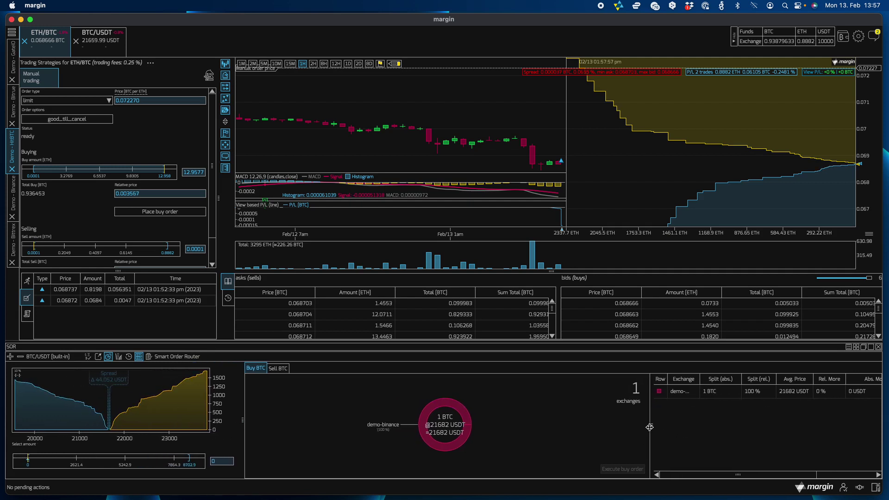
{"action": "left_click_drag", "start_coordinate": [650, 426], "coordinate": [626, 426]}
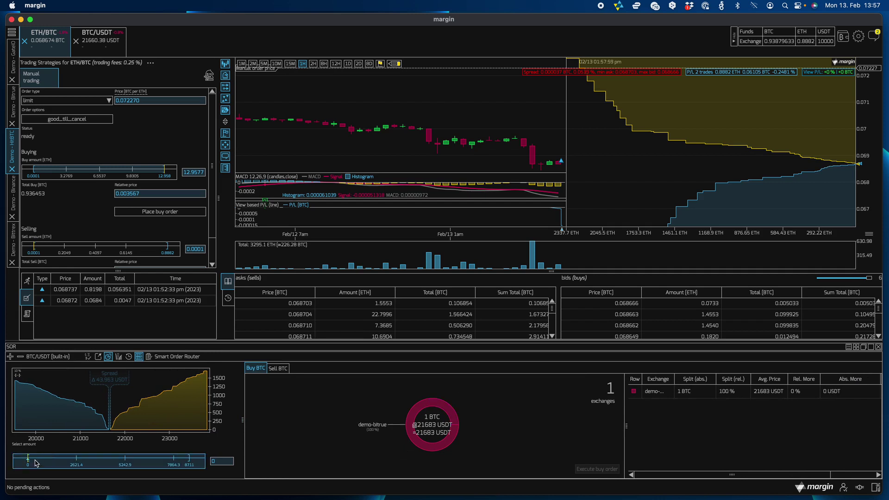
{"action": "left_click_drag", "start_coordinate": [36, 463], "coordinate": [39, 465]}
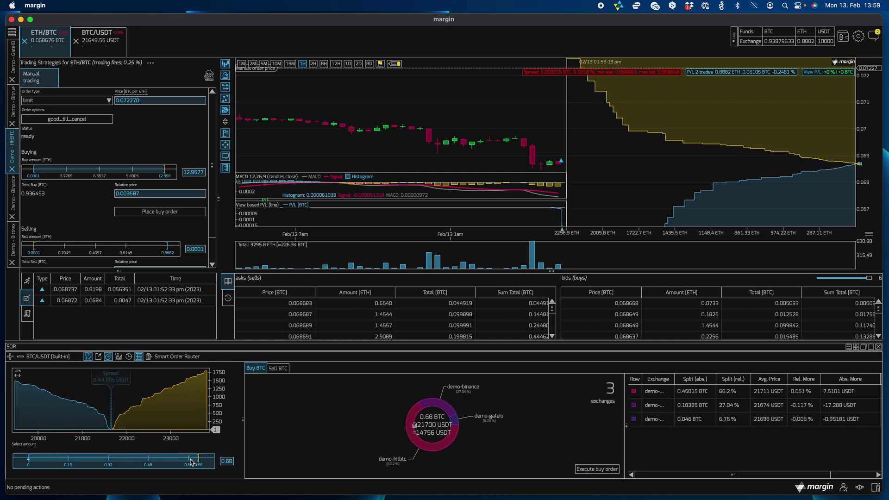
Step: Lower the buy amount to 0.25 BTC and execute the routed buy order
{"action": "left_click", "coordinate": [149, 461]}
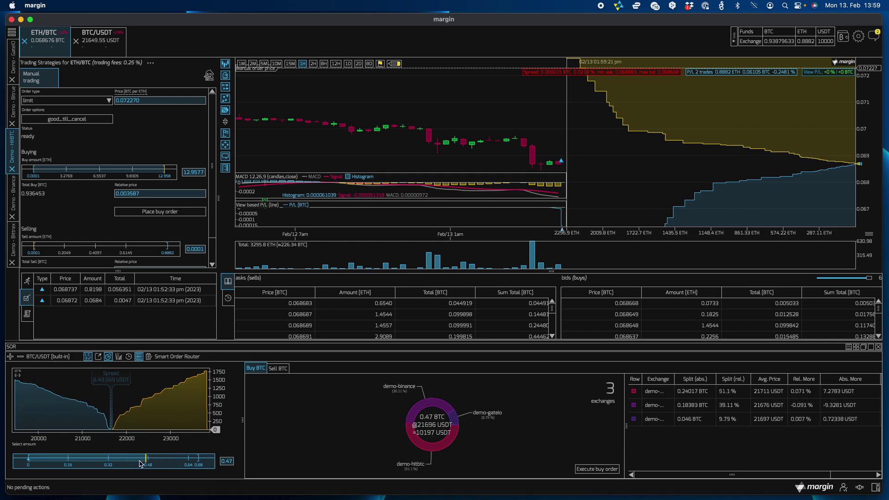
{"action": "left_click_drag", "start_coordinate": [152, 463], "coordinate": [91, 464]}
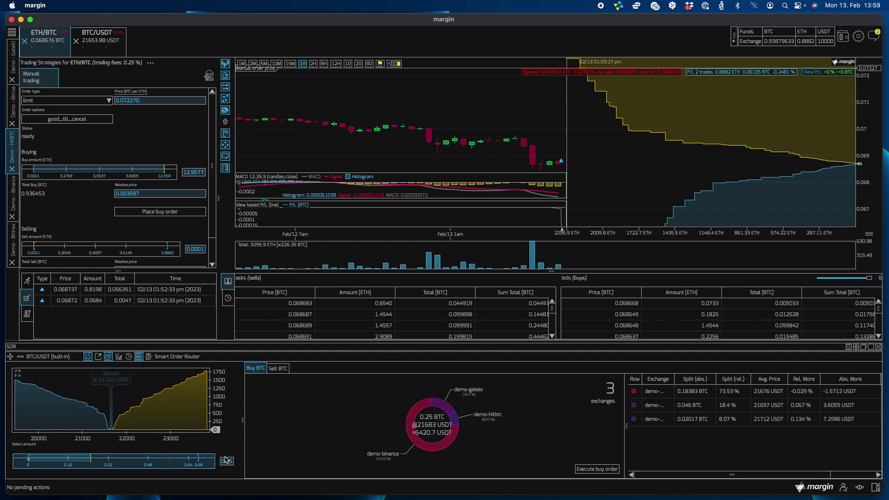
{"action": "left_click", "coordinate": [596, 471]}
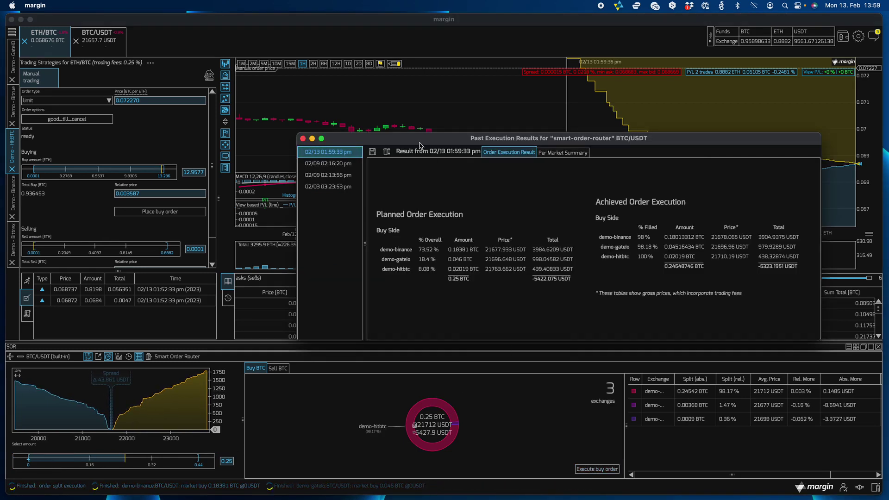
Step: Review the Per Market Summary of the past execution results, then close that window
{"action": "left_click_drag", "start_coordinate": [420, 142], "coordinate": [335, 111]}
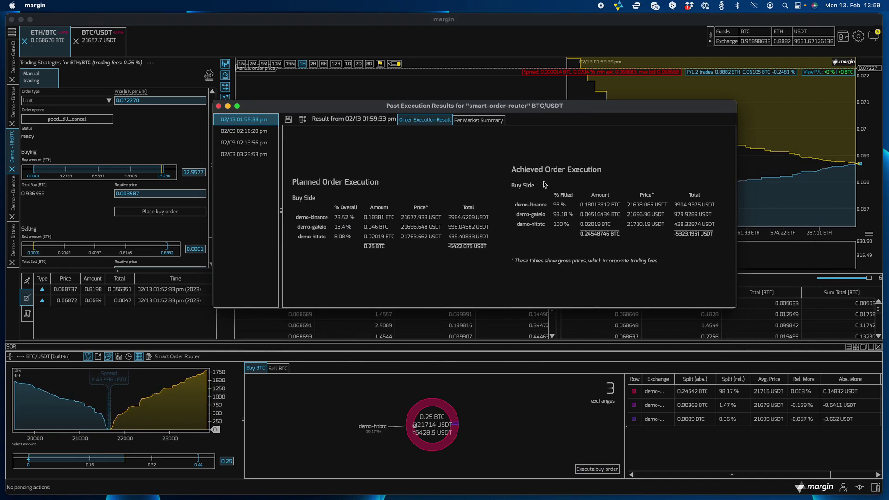
{"action": "left_click", "coordinate": [486, 121]}
{"action": "scroll", "coordinate": [431, 244], "scroll_direction": "down", "scroll_amount": 5}
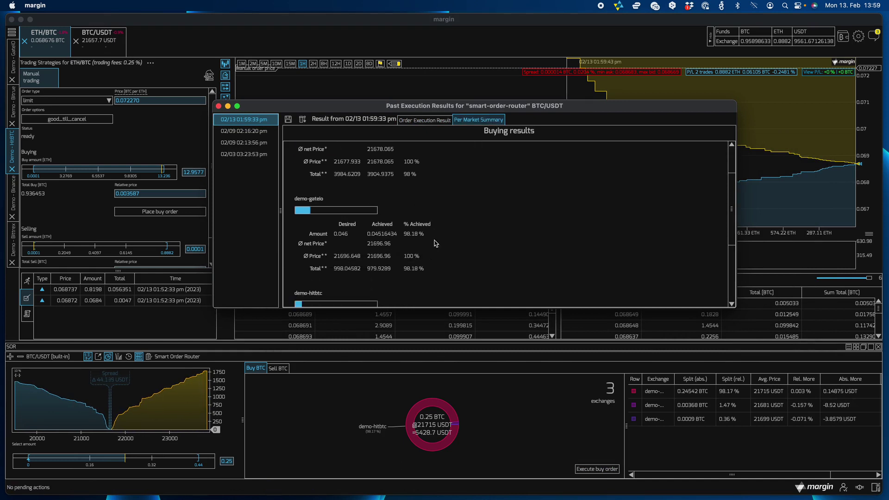
{"action": "scroll", "coordinate": [433, 244], "scroll_direction": "up", "scroll_amount": 5}
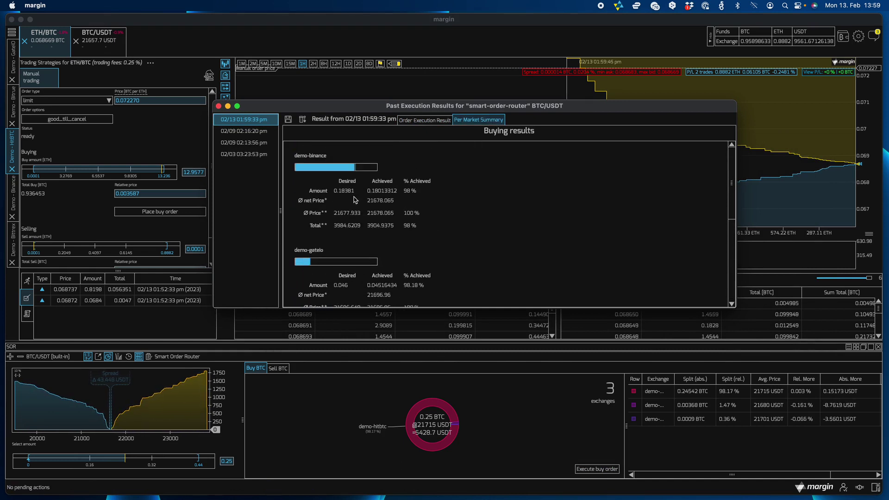
{"action": "left_click", "coordinate": [219, 107]}
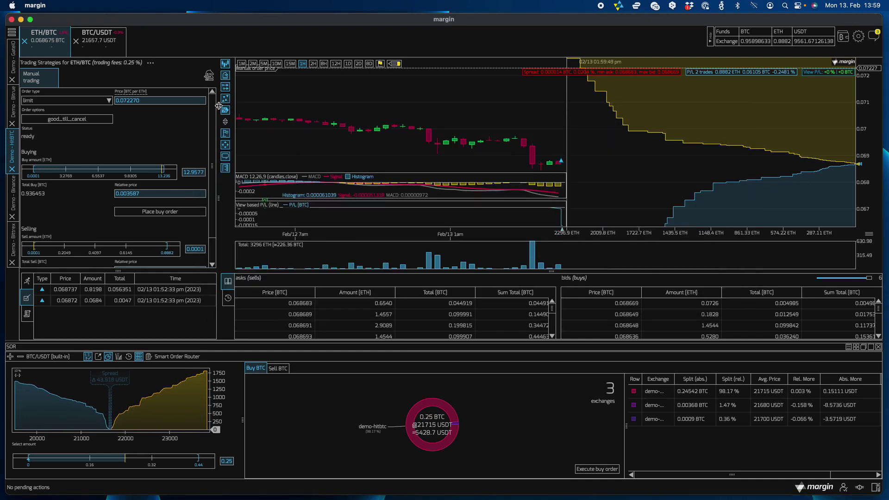
Step: On the Demo-GateIO BTC/USDT market, show the 0.25 BTC sell split and its 0.2% fee
{"action": "left_click", "coordinate": [102, 44]}
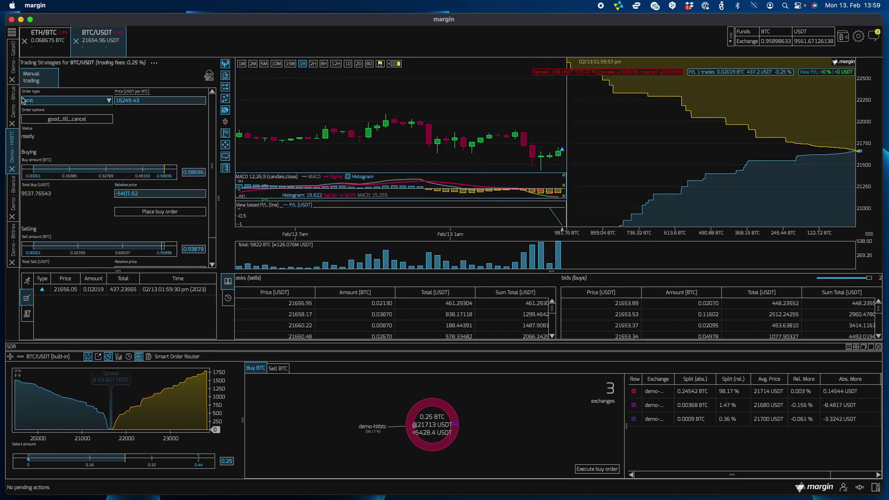
{"action": "left_click", "coordinate": [13, 62]}
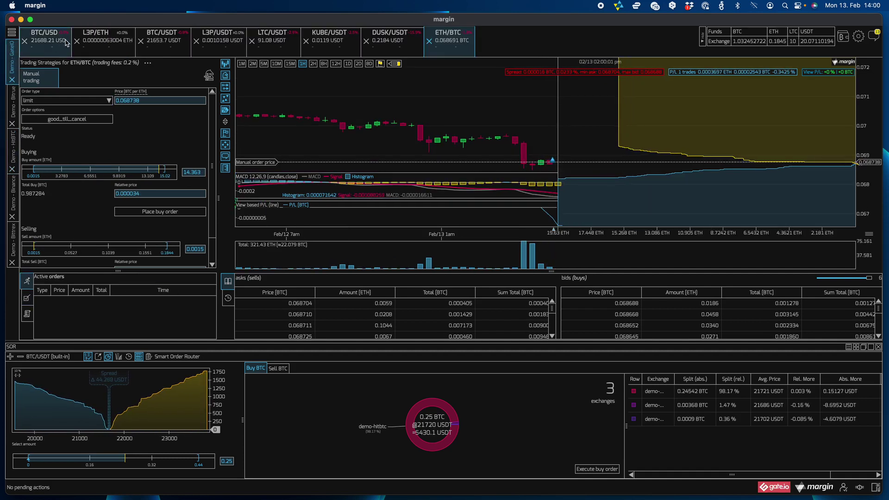
{"action": "left_click", "coordinate": [162, 36]}
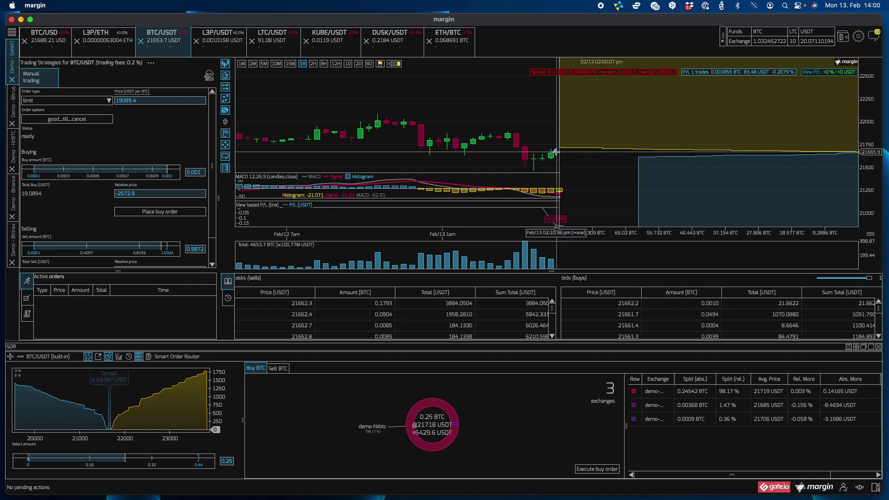
{"action": "left_click", "coordinate": [281, 371]}
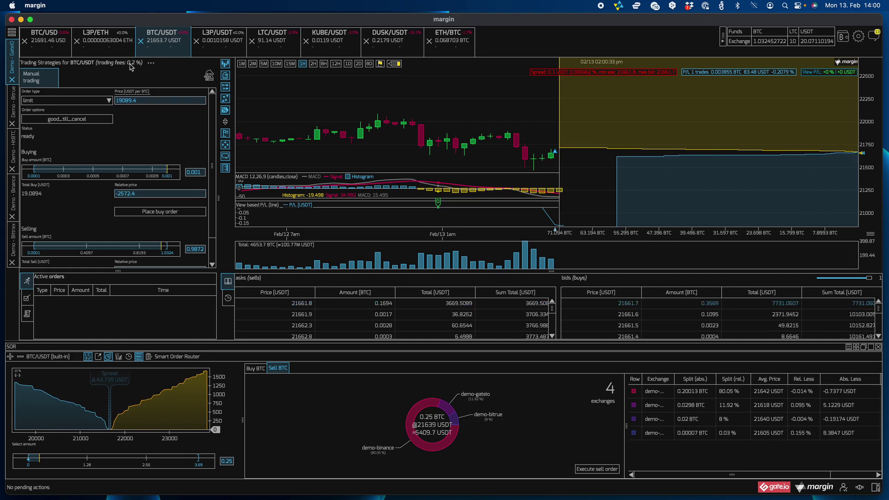
{"action": "left_click", "coordinate": [151, 63]}
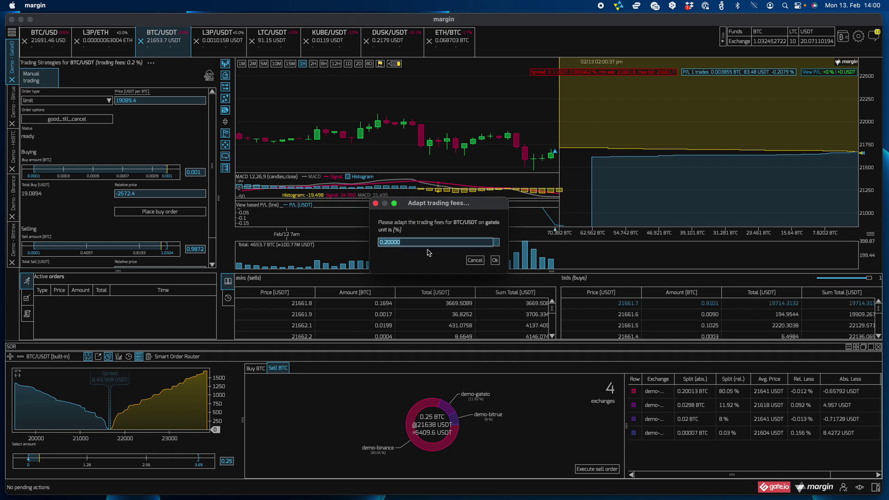
Step: Close the fee dialogs keeping the 0.2% fee, then bring ArbiTool's arbitrage list forward
{"action": "left_click", "coordinate": [375, 204]}
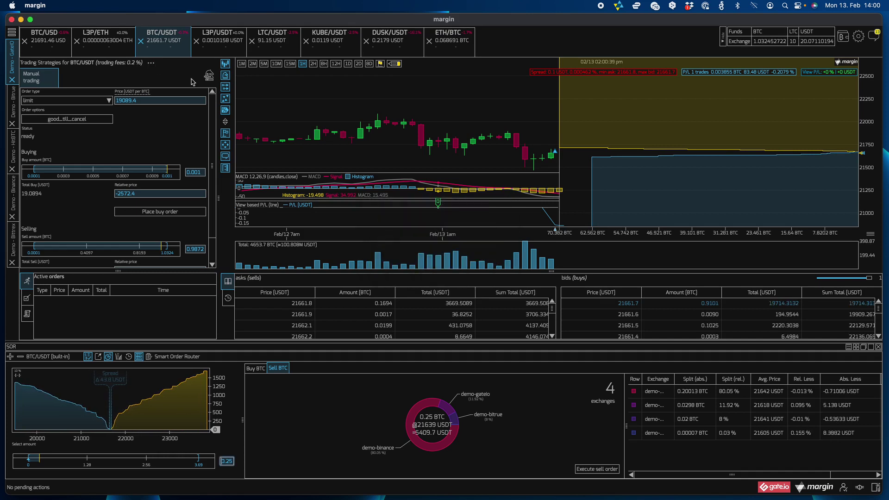
{"action": "left_click", "coordinate": [150, 63]}
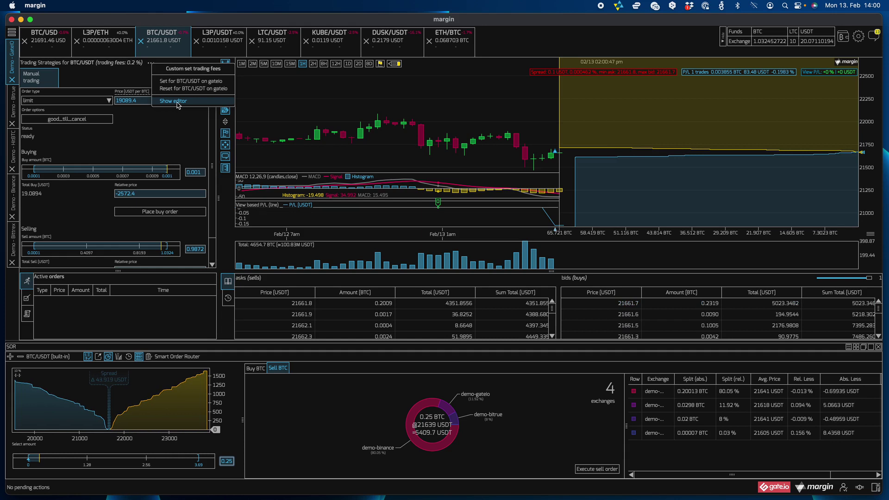
{"action": "left_click", "coordinate": [134, 81]}
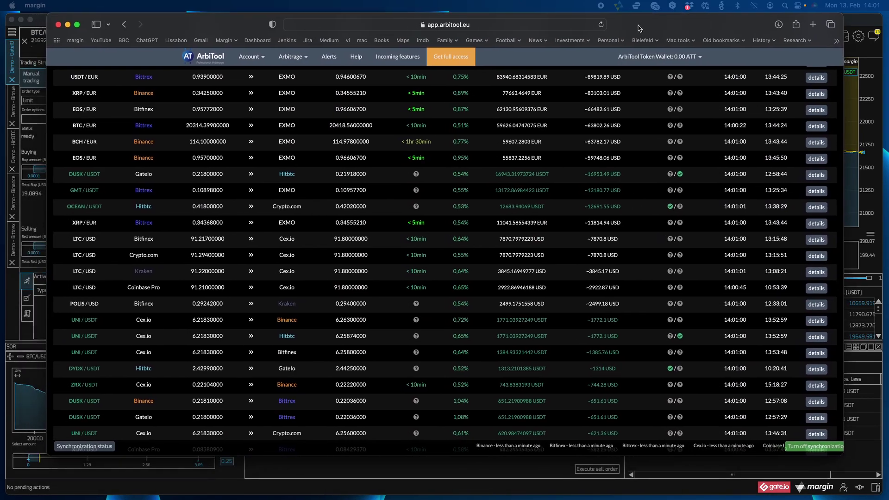
{"action": "left_click_drag", "start_coordinate": [639, 28], "coordinate": [623, 36]}
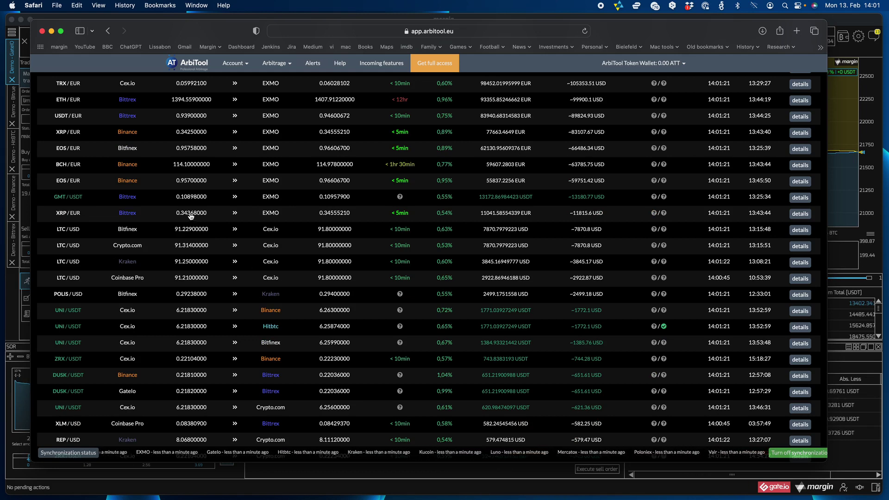
Step: Scroll through ArbiTool's arbitrage table to inspect the DUSK/USDT rows, then hide the browser
{"action": "scroll", "coordinate": [190, 216], "scroll_direction": "up", "scroll_amount": 10}
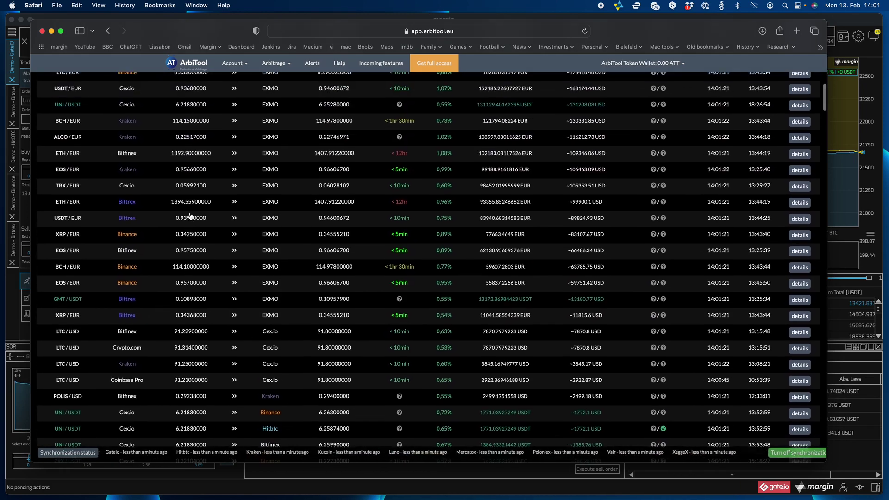
{"action": "scroll", "coordinate": [190, 215], "scroll_direction": "up", "scroll_amount": 5}
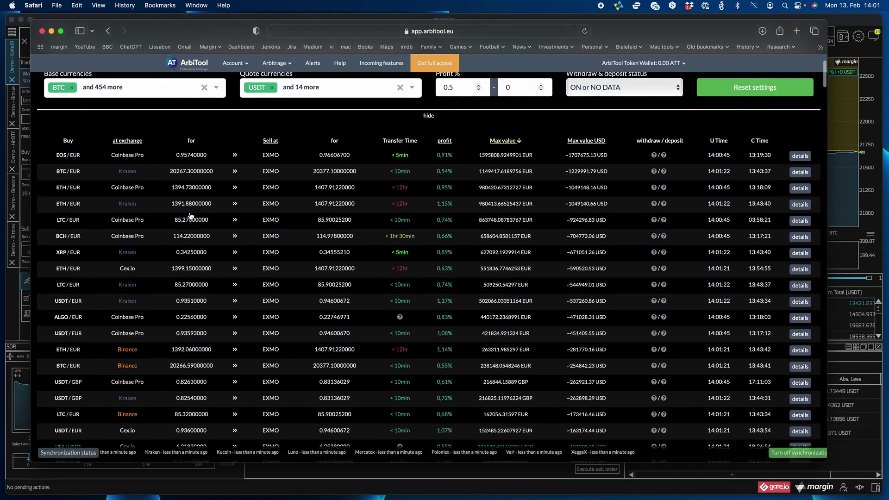
{"action": "scroll", "coordinate": [240, 157], "scroll_direction": "down", "scroll_amount": 2}
{"action": "scroll", "coordinate": [239, 157], "scroll_direction": "down", "scroll_amount": 5}
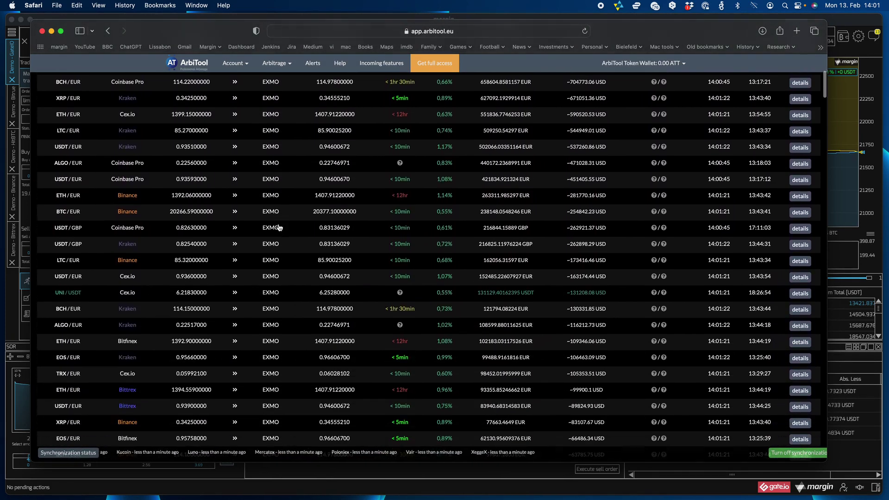
{"action": "scroll", "coordinate": [276, 285], "scroll_direction": "down", "scroll_amount": 4}
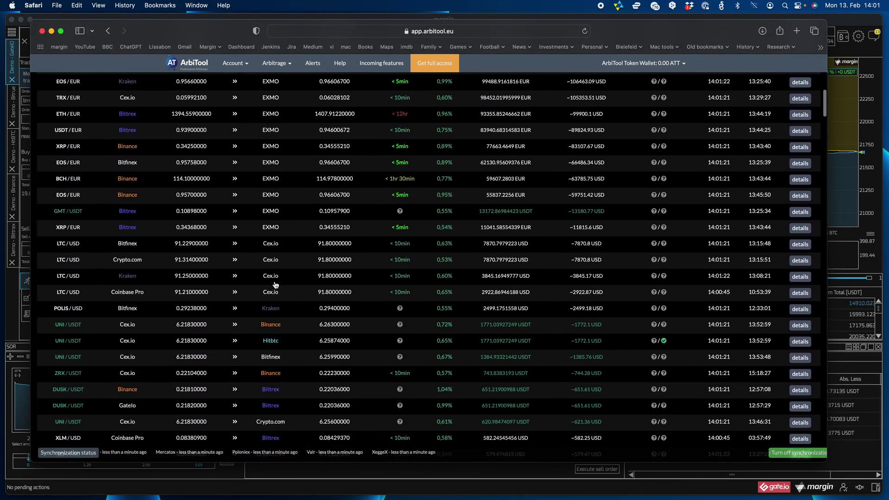
{"action": "scroll", "coordinate": [275, 284], "scroll_direction": "down", "scroll_amount": 1}
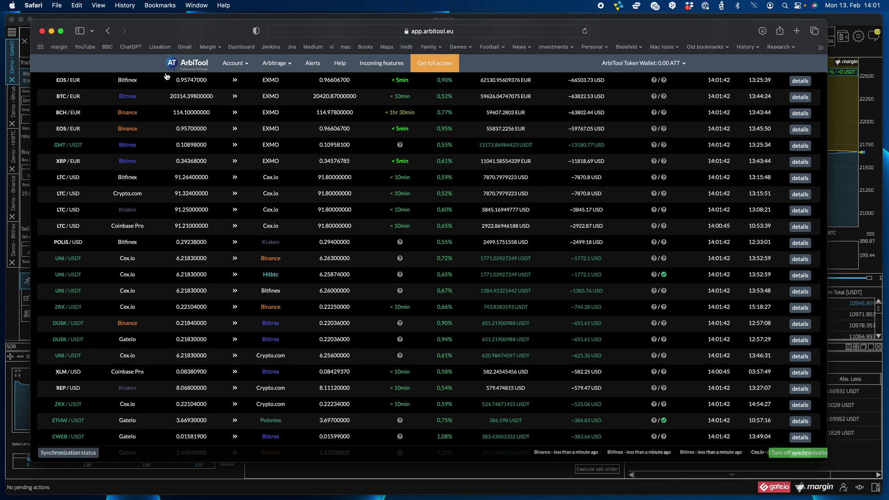
{"action": "key", "text": "super+w"}
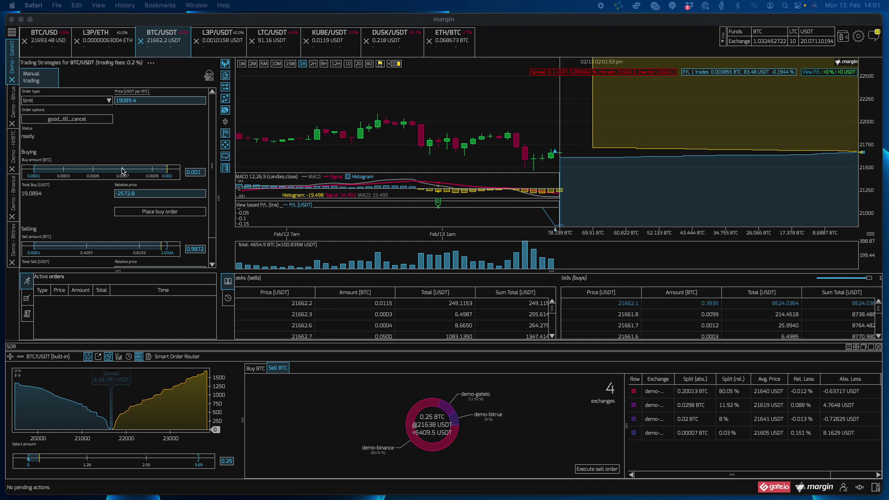
Step: Add a built-in Arbitrage Explorer for the custom pair DUSK/USDT in the lower panel
{"action": "left_click", "coordinate": [10, 358]}
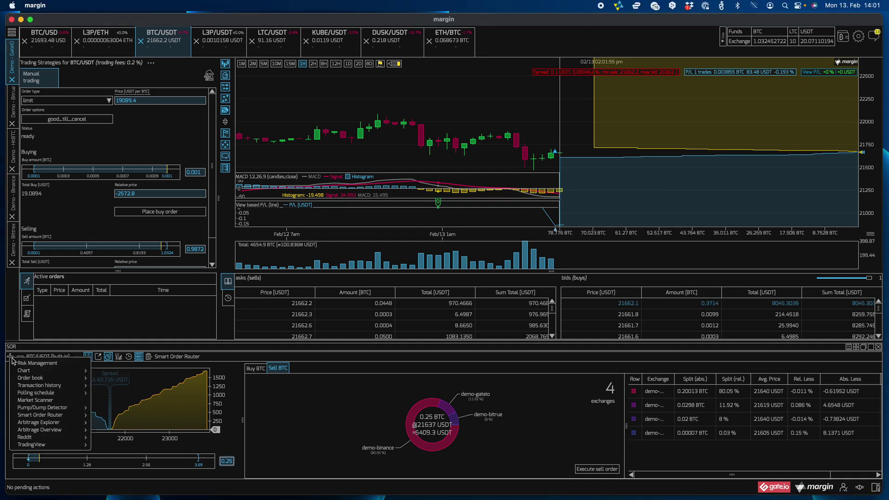
{"action": "mouse_move", "coordinate": [64, 423]}
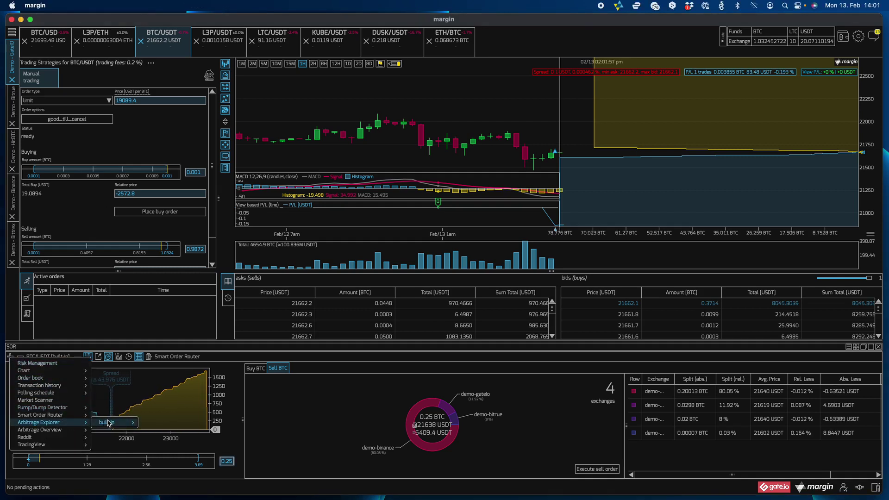
{"action": "mouse_move", "coordinate": [109, 423]}
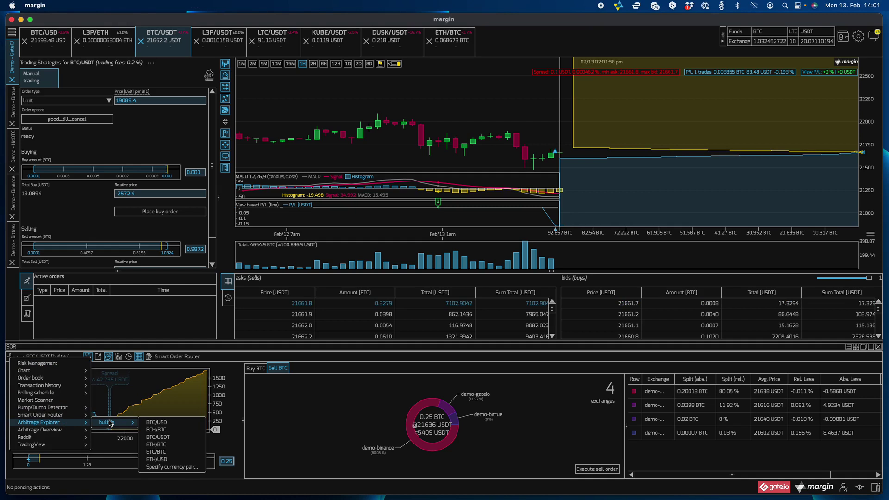
{"action": "left_click", "coordinate": [171, 467]}
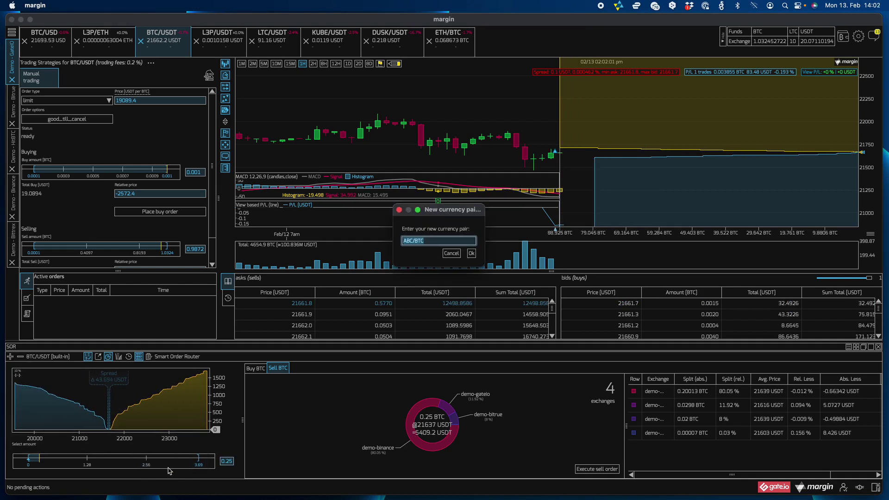
{"action": "key", "text": "BackSpace"}
{"action": "type", "text": "DUSK/USDT"}
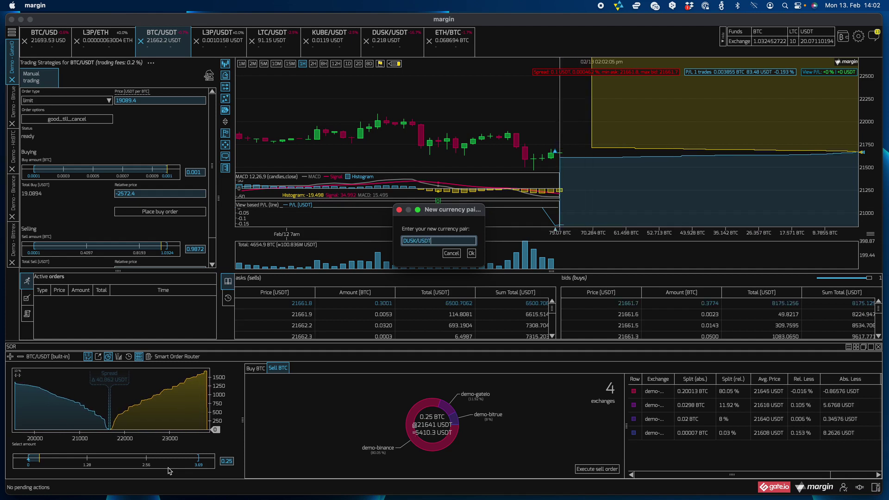
{"action": "key", "text": "Return"}
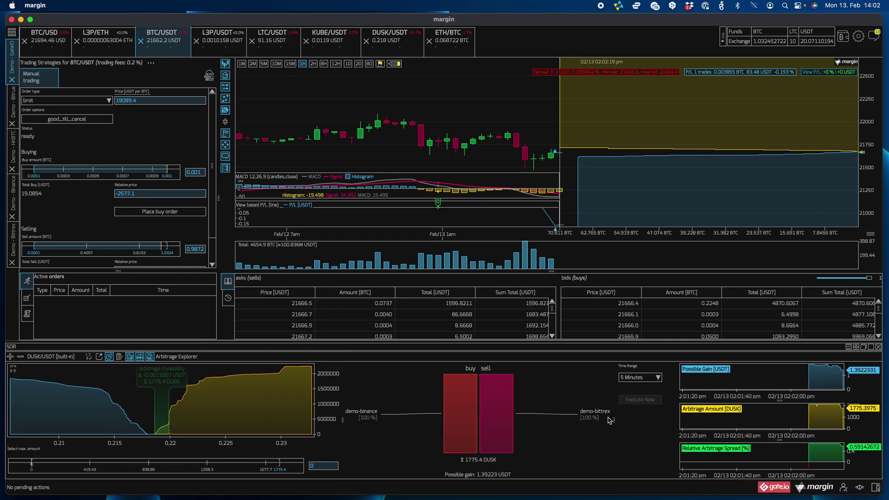
Step: Raise the DUSK/USDT maximum arbitrage amount from about 500 to about 1835 DUSK, then reset the calculation
{"action": "mouse_move", "coordinate": [60, 465]}
{"action": "left_mouse_down"}
{"action": "mouse_move", "coordinate": [121, 468]}
{"action": "mouse_move", "coordinate": [47, 468]}
{"action": "mouse_move", "coordinate": [95, 468]}
{"action": "left_mouse_up"}
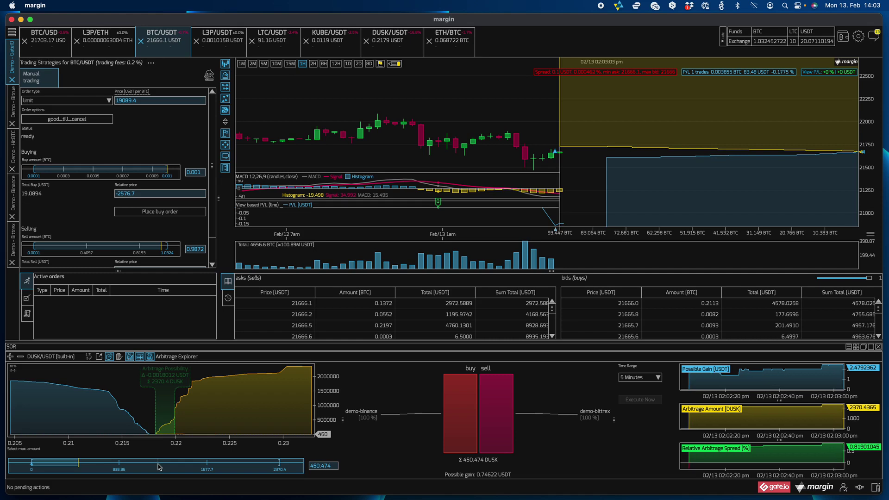
{"action": "left_click_drag", "start_coordinate": [142, 467], "coordinate": [273, 468]}
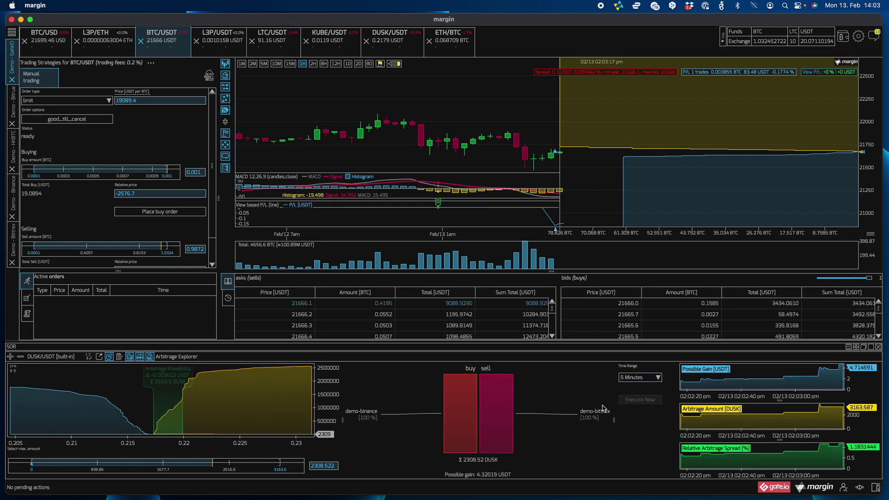
{"action": "left_click", "coordinate": [88, 357]}
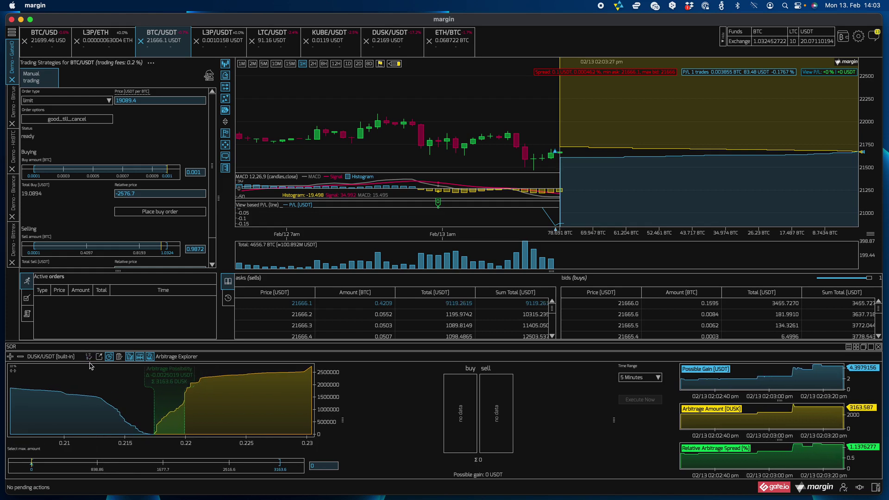
{"action": "left_click", "coordinate": [116, 466]}
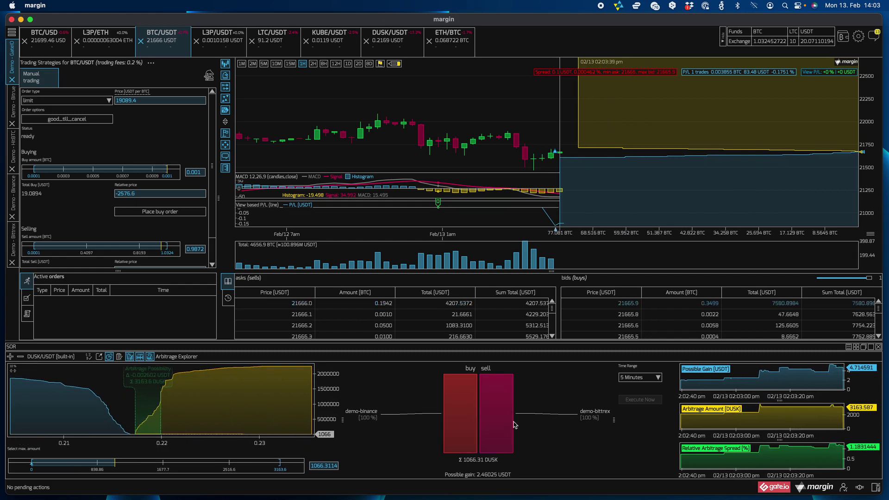
{"action": "left_click", "coordinate": [13, 240]}
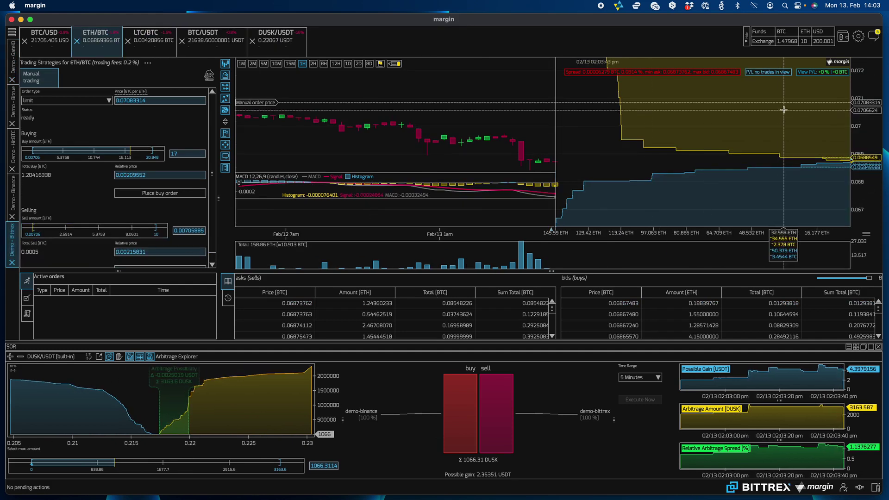
Step: Set the Bittrex demo's DUSK funds to 100000 and size the arbitrage at about 450 DUSK
{"action": "left_click", "coordinate": [293, 49]}
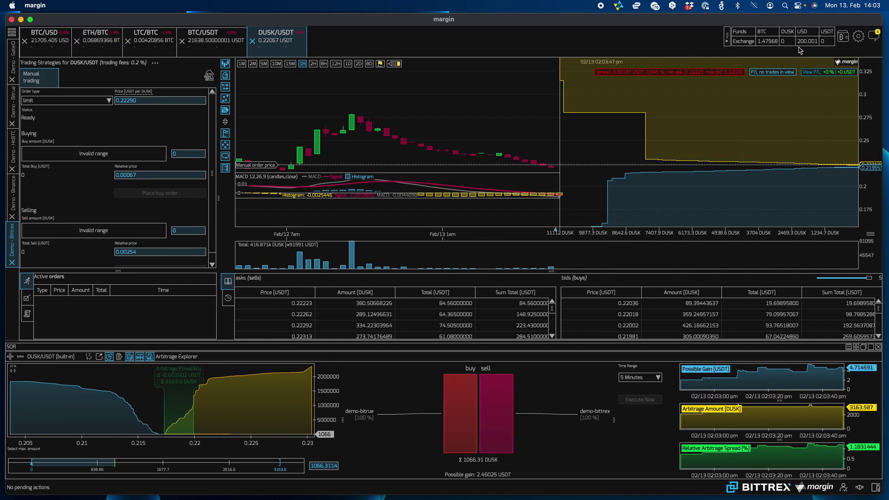
{"action": "double_click", "coordinate": [786, 41]}
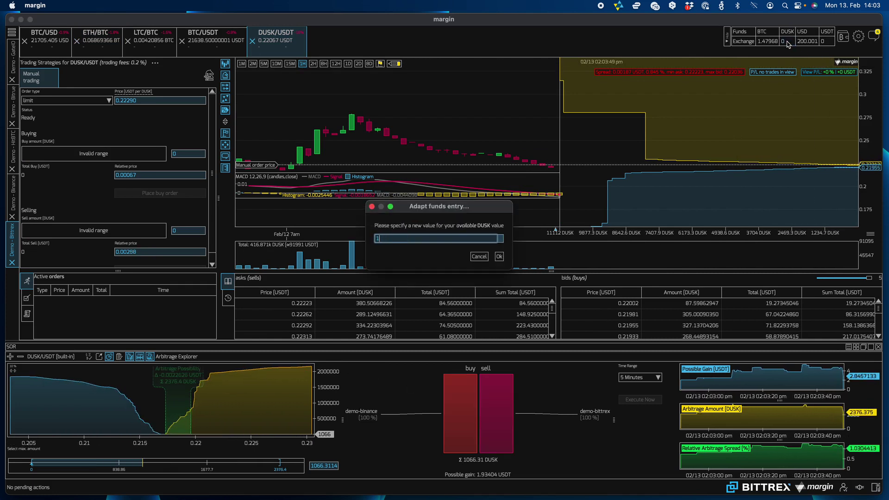
{"action": "type", "text": "00000"}
{"action": "key", "text": "Return"}
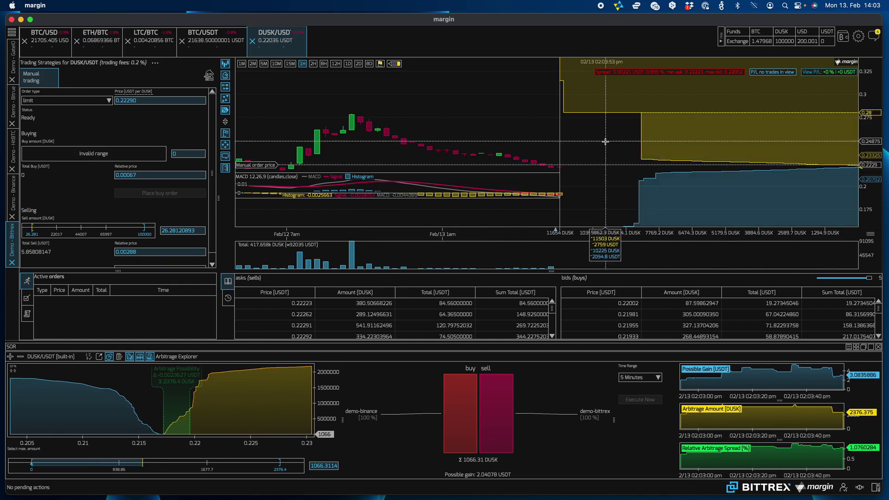
{"action": "left_click", "coordinate": [98, 358]}
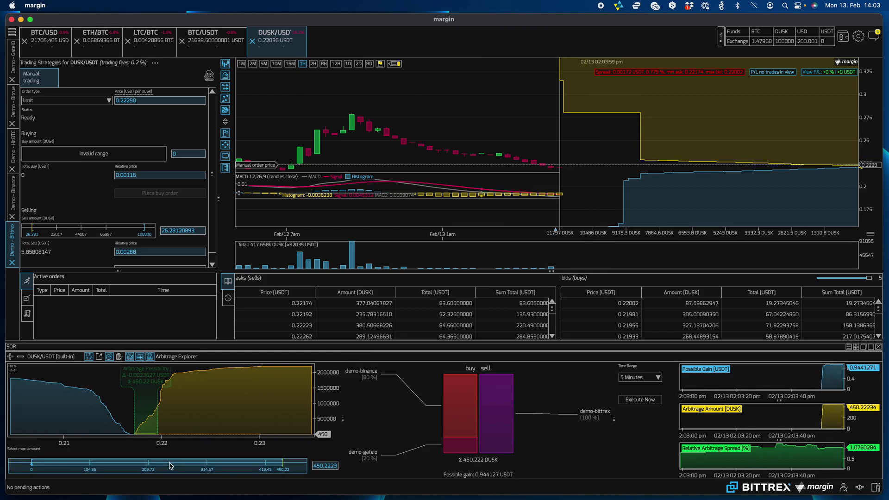
Step: Run the 450 DUSK/USDT arbitrage, check its Per Market Summary results, then dismiss them
{"action": "left_click", "coordinate": [641, 401]}
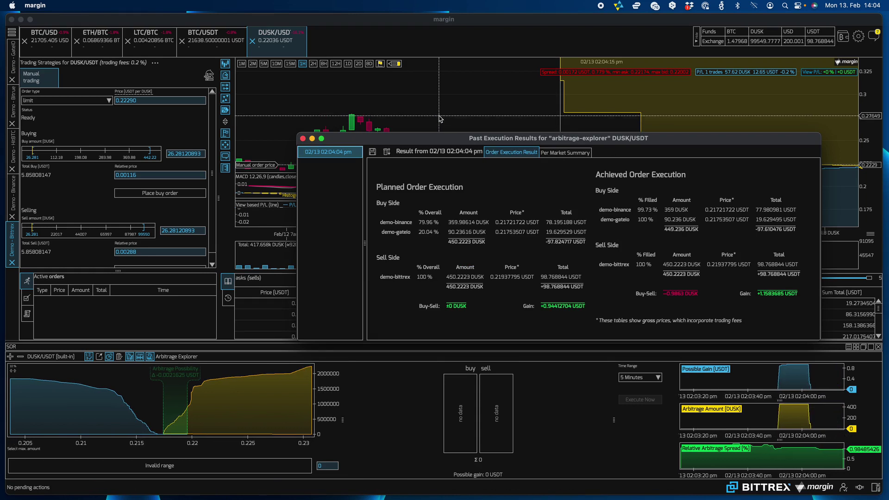
{"action": "left_click", "coordinate": [565, 153]}
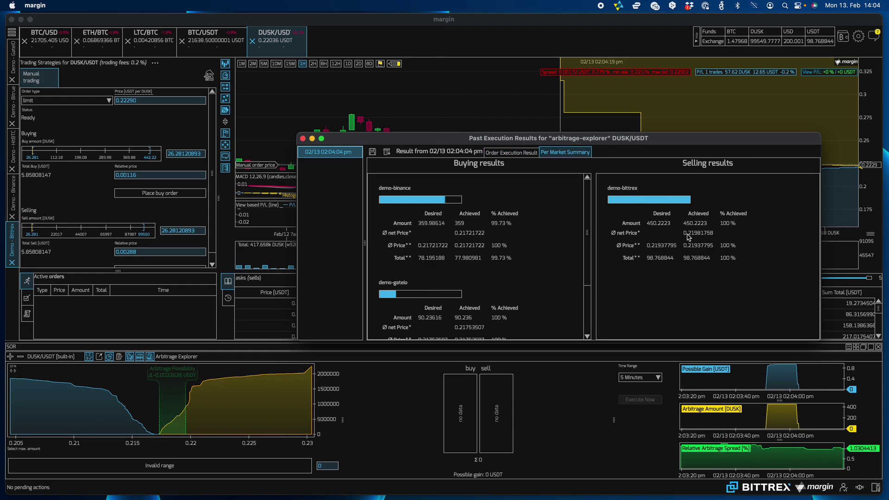
{"action": "left_click", "coordinate": [302, 138]}
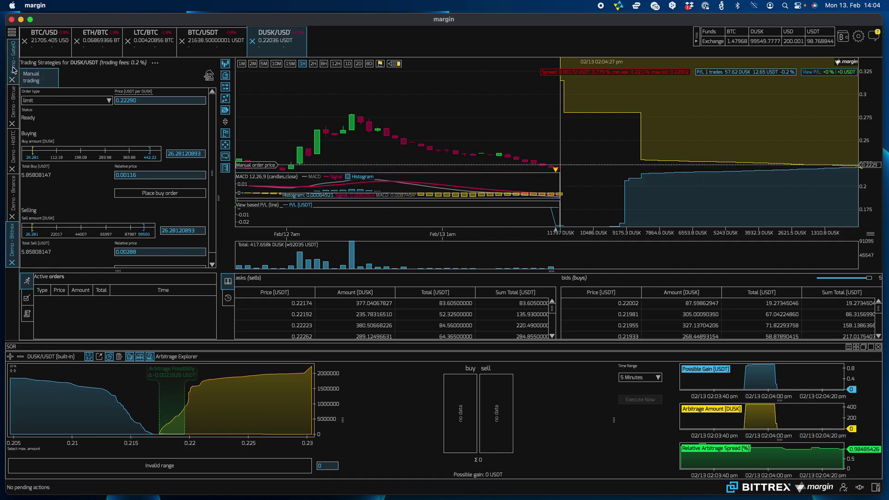
Step: On Binance's DUSK/USDT market, route about 762 DUSK from Binance to Bittrex
{"action": "left_click", "coordinate": [13, 148]}
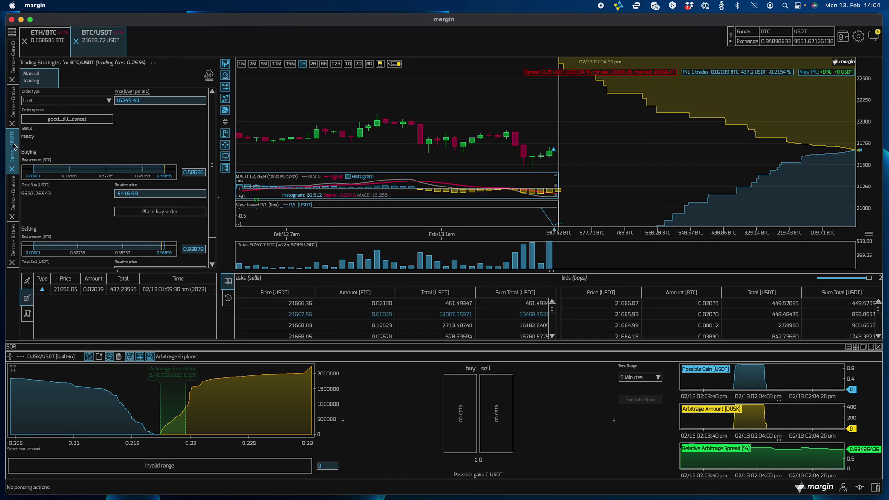
{"action": "left_click", "coordinate": [14, 193]}
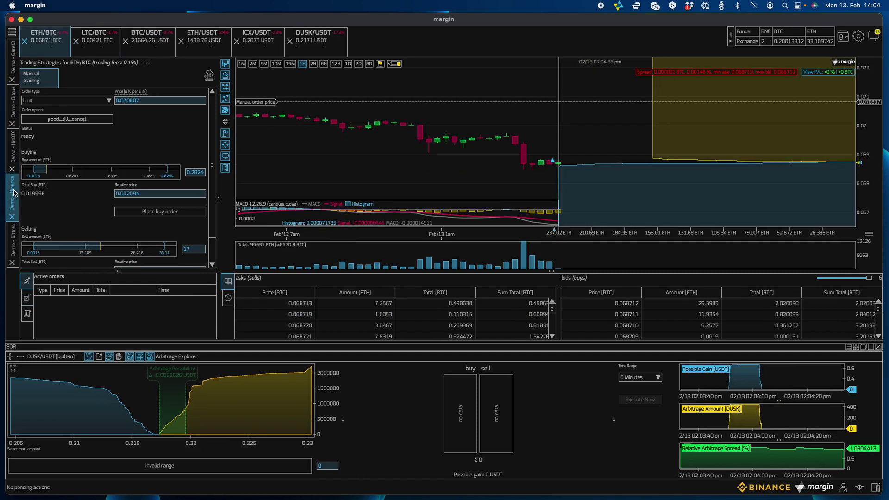
{"action": "left_click", "coordinate": [322, 40]}
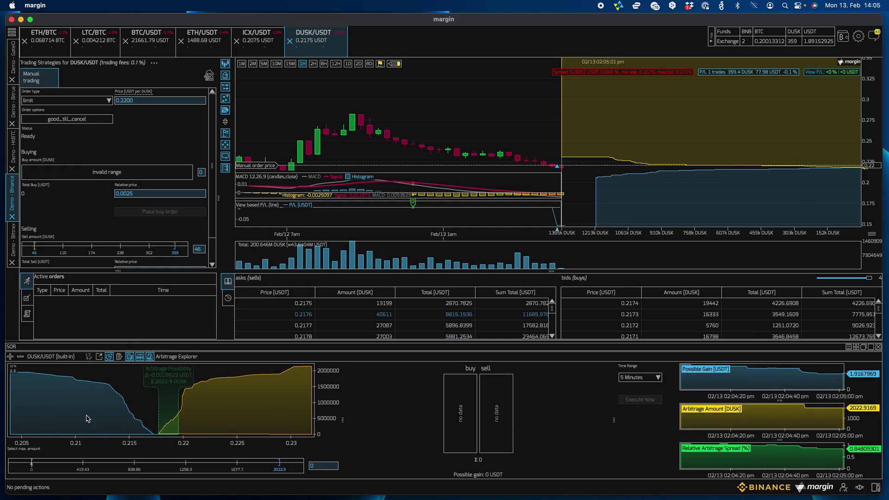
{"action": "left_click", "coordinate": [125, 466]}
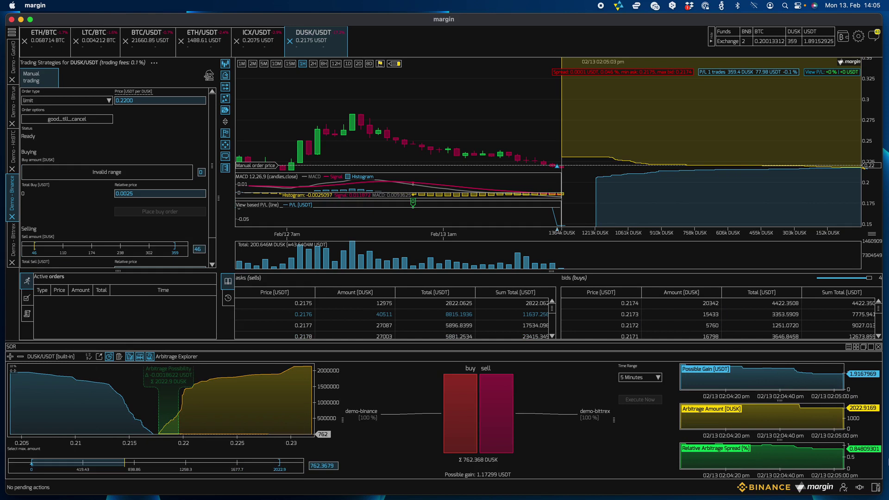
{"action": "left_click", "coordinate": [875, 487]}
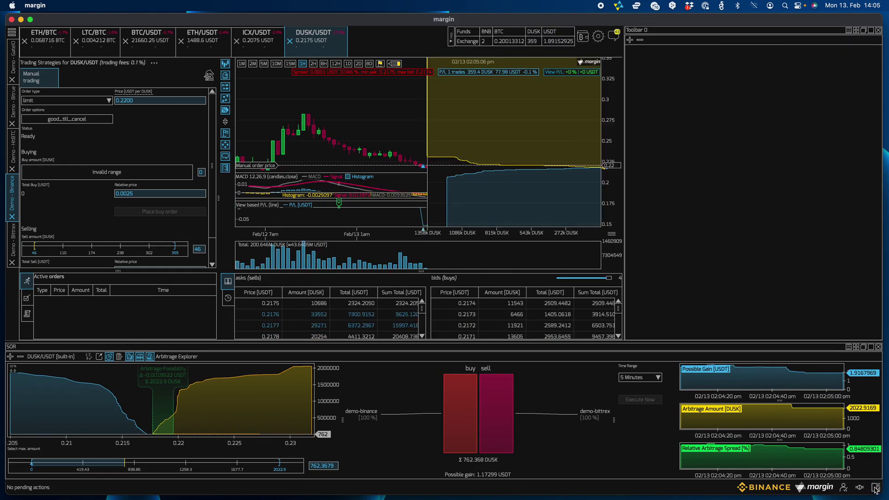
Step: Place the built-in Arbitrage Overview widget in the new Toolbar 0 side panel
{"action": "left_click", "coordinate": [629, 39]}
{"action": "mouse_move", "coordinate": [652, 82]}
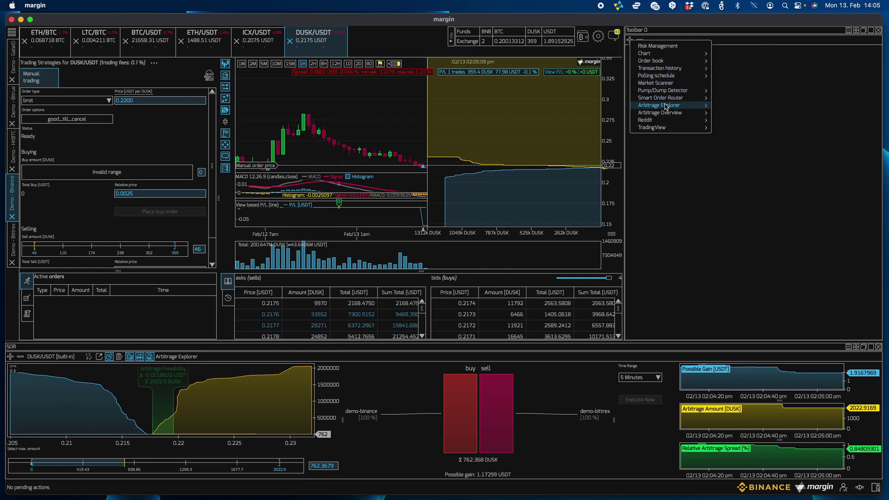
{"action": "mouse_move", "coordinate": [670, 113]}
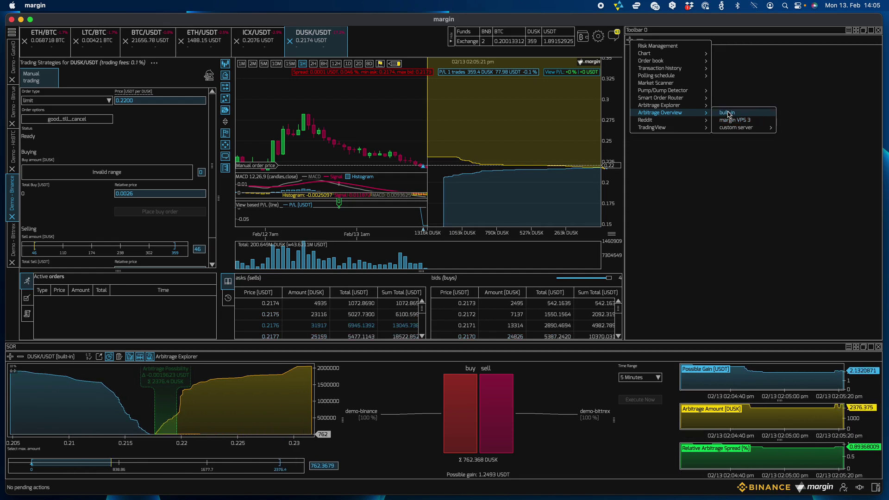
{"action": "left_click", "coordinate": [735, 114]}
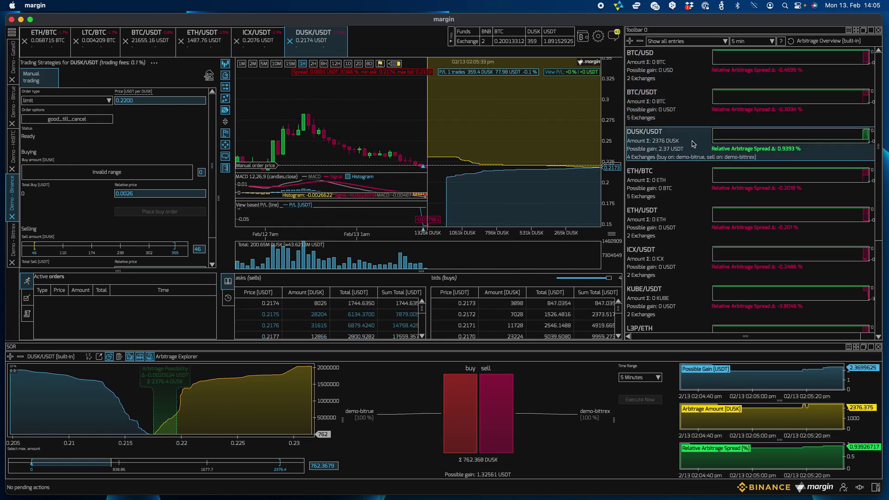
Step: Filter the Arbitrage Overview to 'Arbitrage is possible', leaving only DUSK/USDT
{"action": "scroll", "coordinate": [690, 144], "scroll_direction": "down", "scroll_amount": 5}
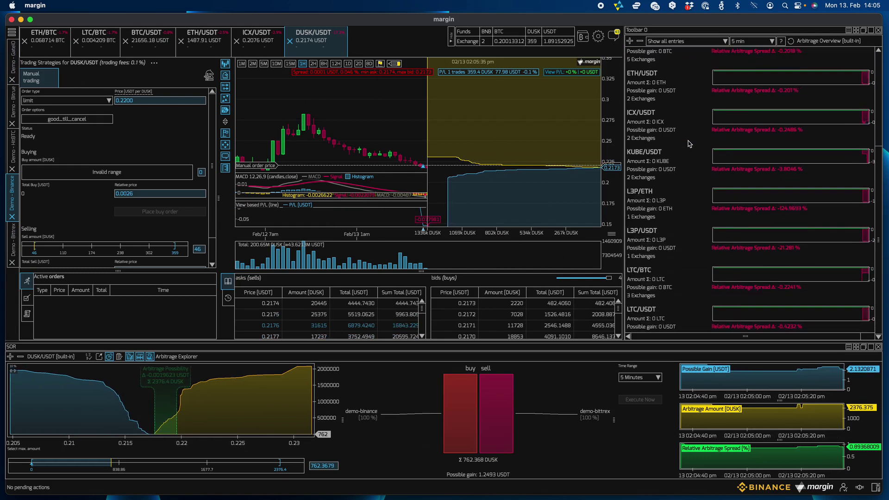
{"action": "scroll", "coordinate": [689, 144], "scroll_direction": "up", "scroll_amount": 3}
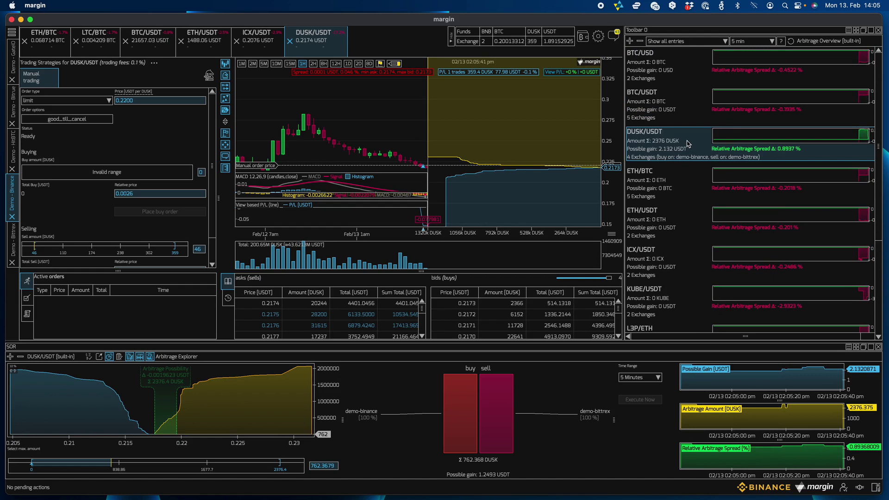
{"action": "left_click", "coordinate": [660, 42]}
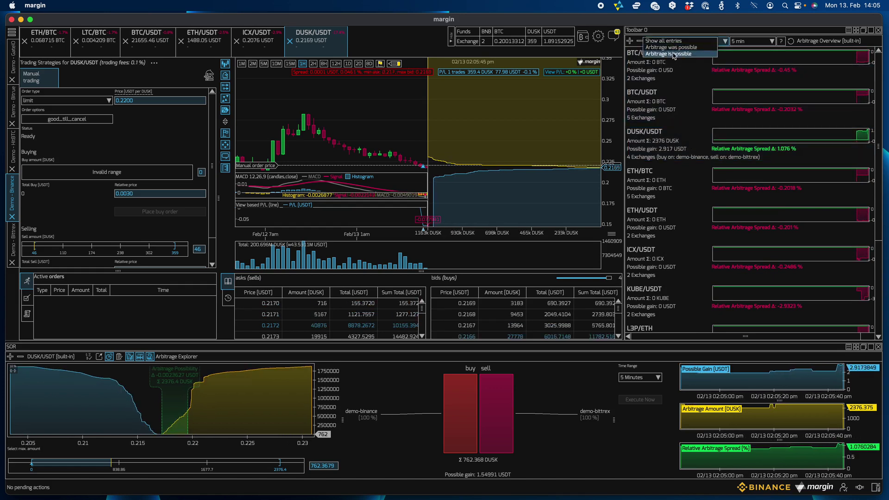
{"action": "left_click", "coordinate": [682, 55]}
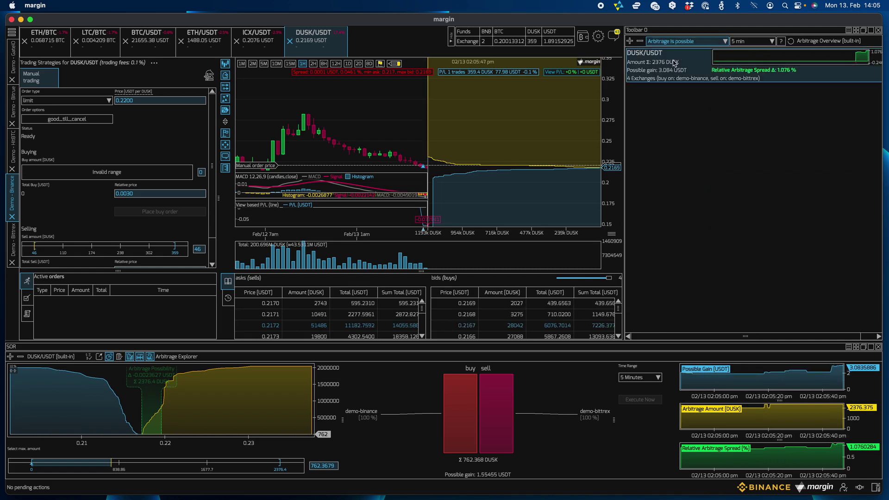